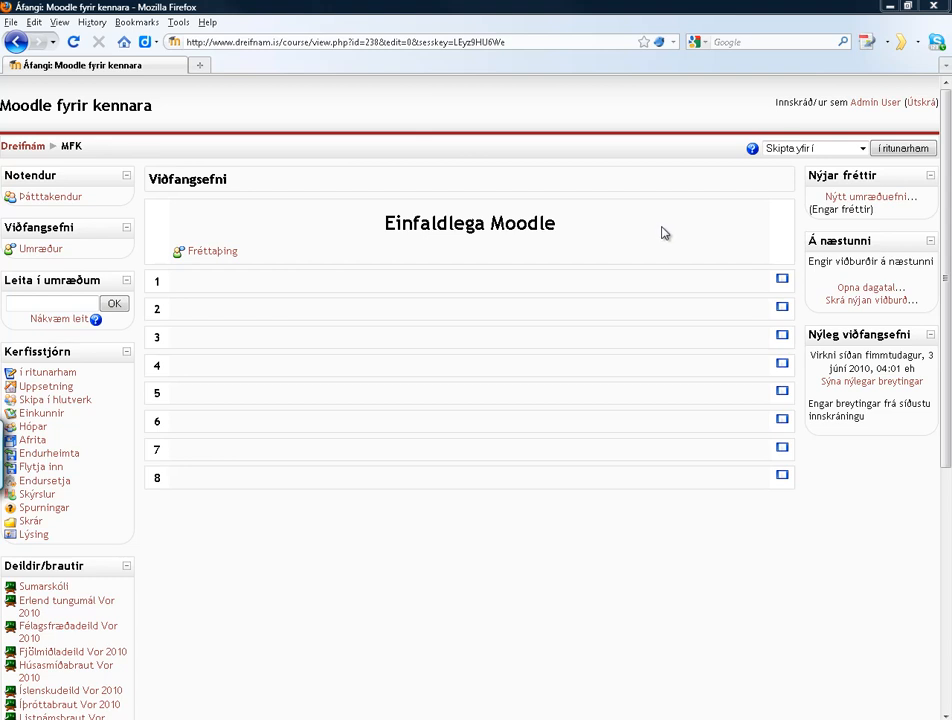
Turn on course editing and add a "Nemandi sendir eina skrá" assignment to topic 1.
left_click(896, 150)
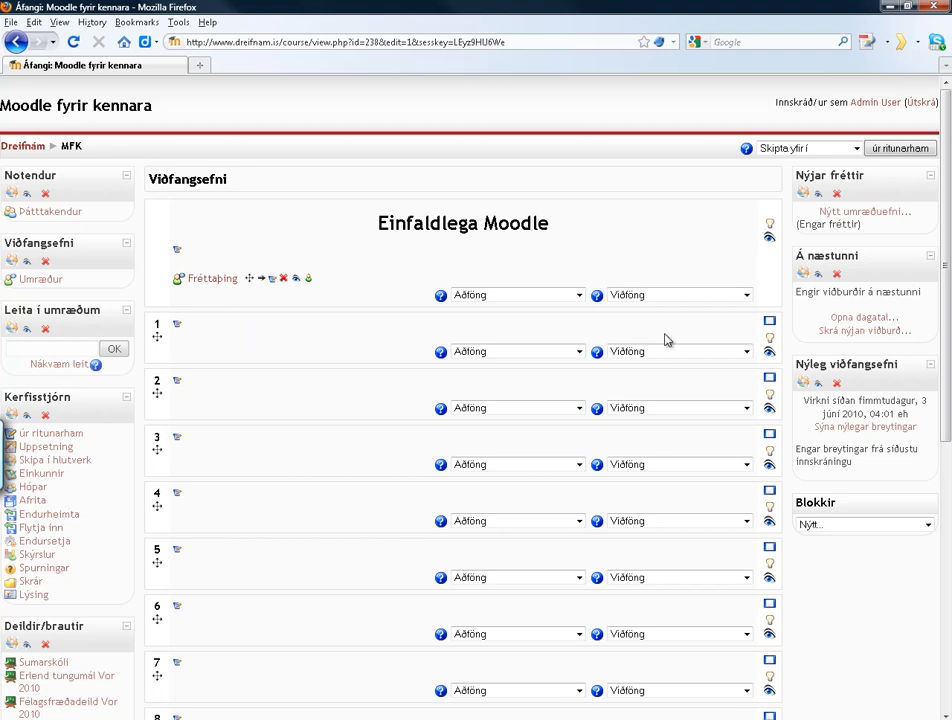
left_click(740, 352)
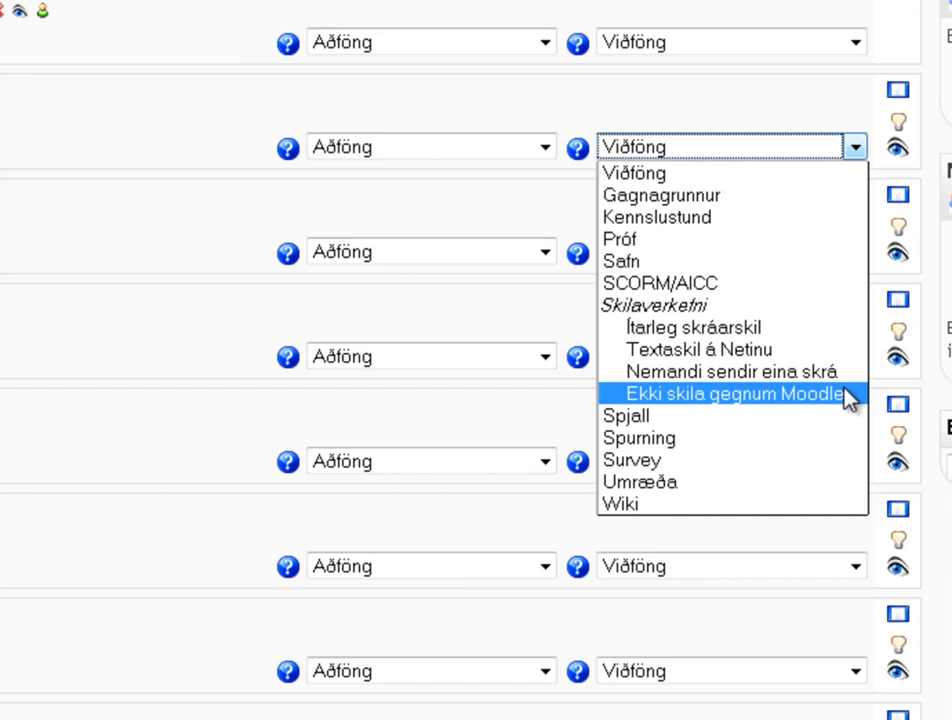
left_click(790, 372)
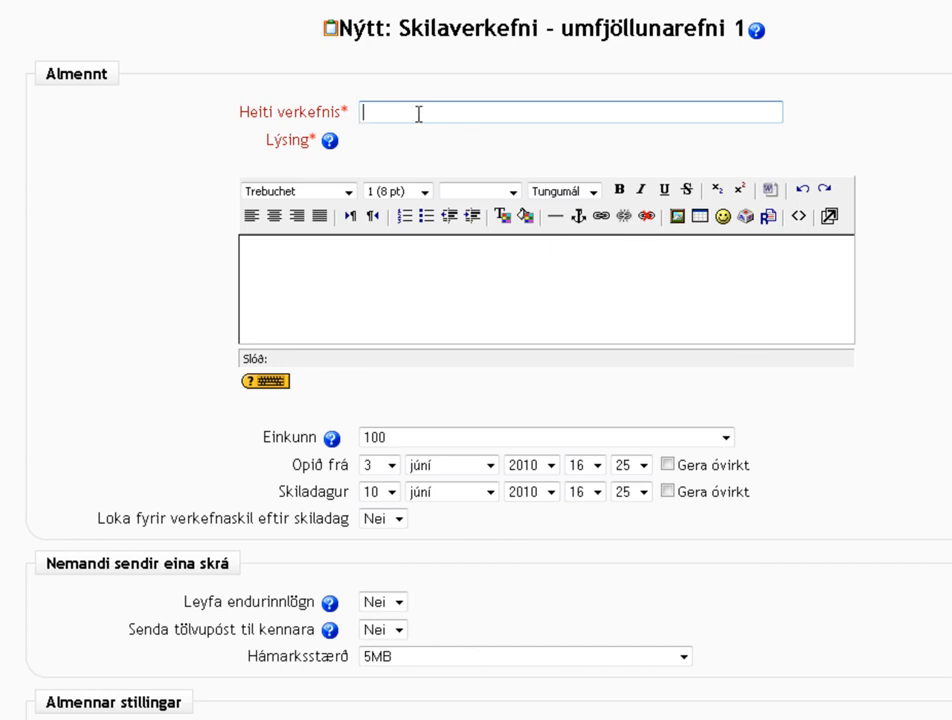
Name the assignment "Verkefnaskil 1" and enter the description "Lýsing á verkefninu.".
type("Verkefnaskil 1")
left_click(419, 273)
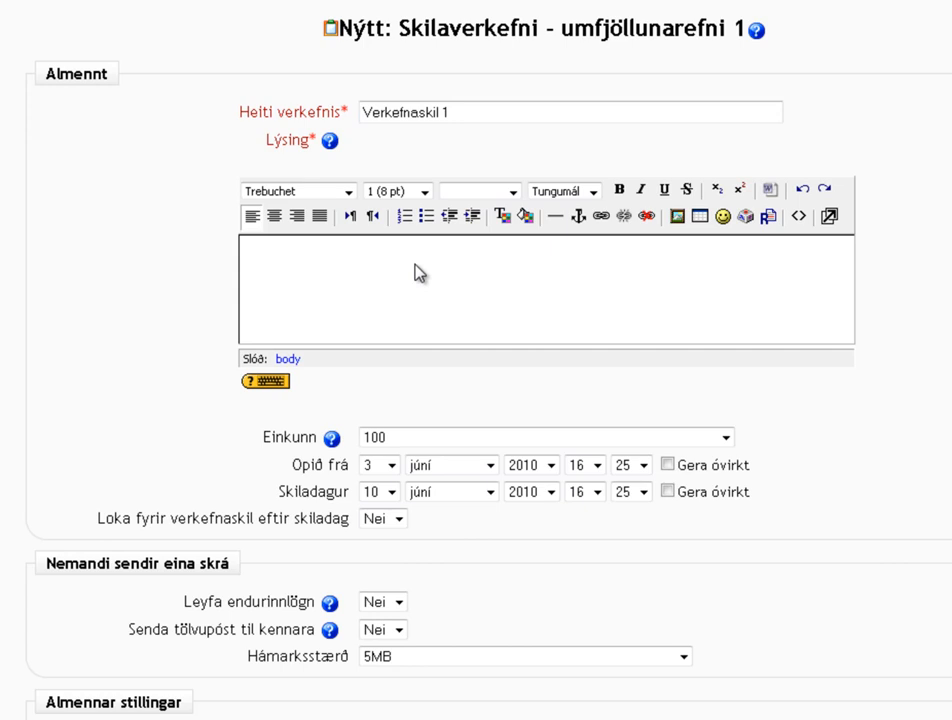
type("Lýsing á verkefninu.")
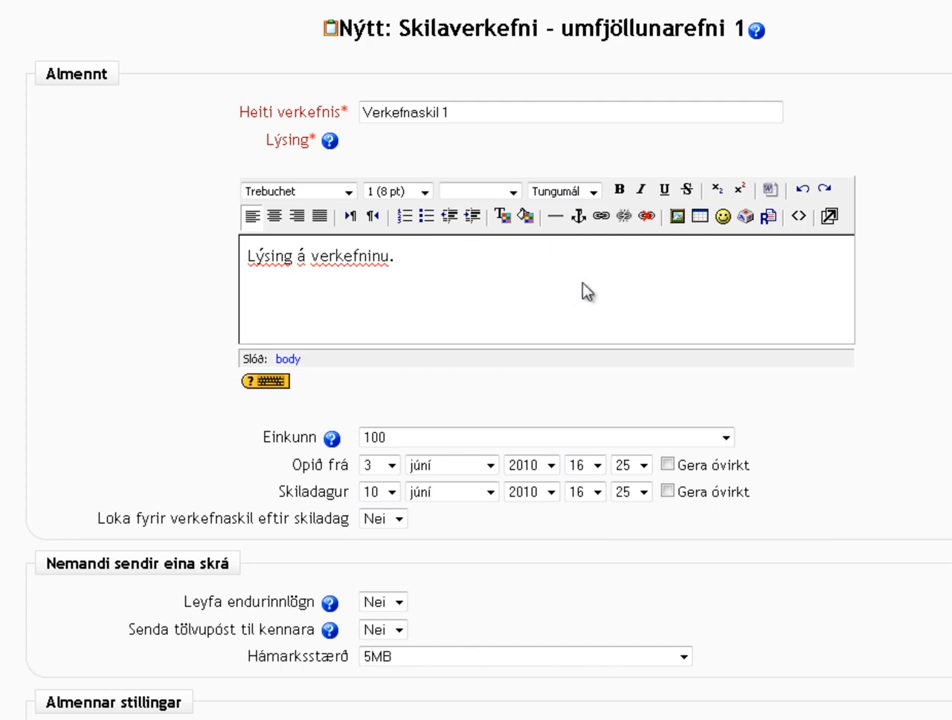
Review the assignment's grade options and the setting that closes submissions after the due date, keeping 100 and Nei.
scroll(900, 356, "down", 3)
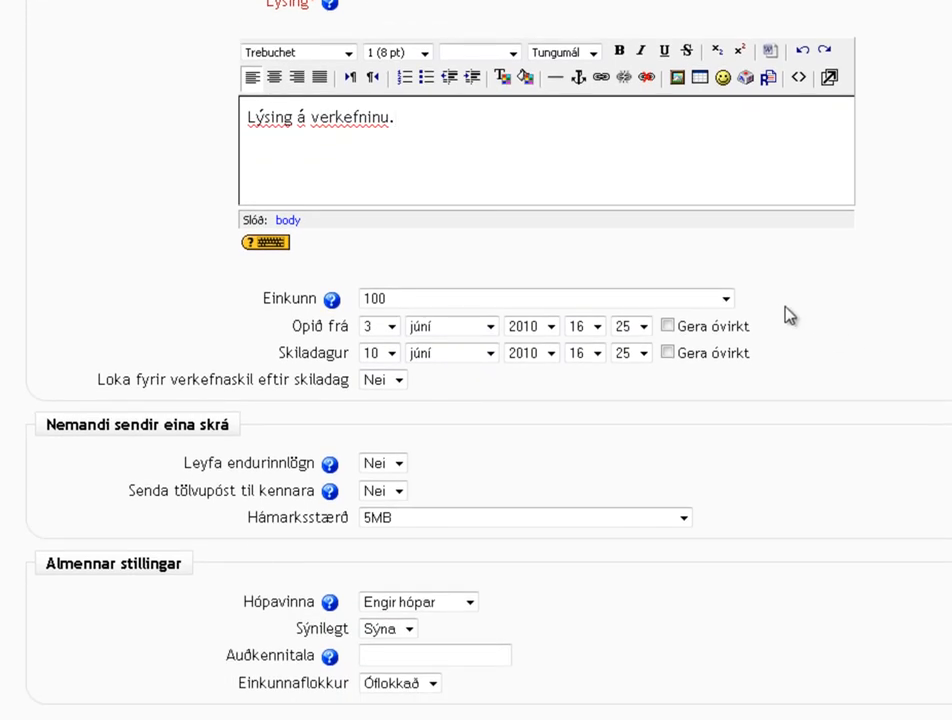
left_click(726, 299)
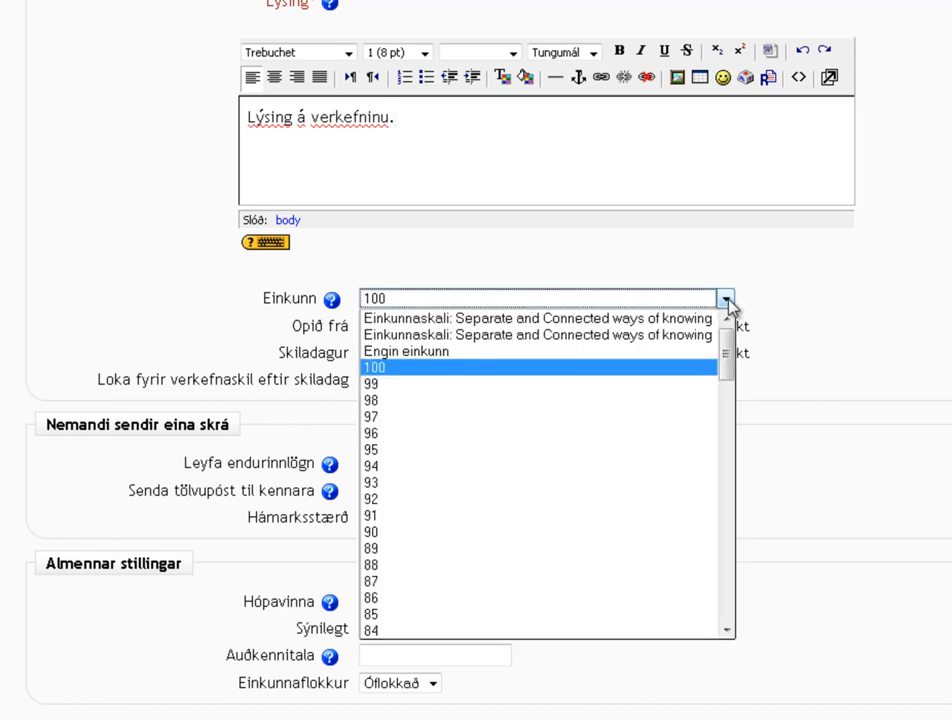
left_click(600, 370)
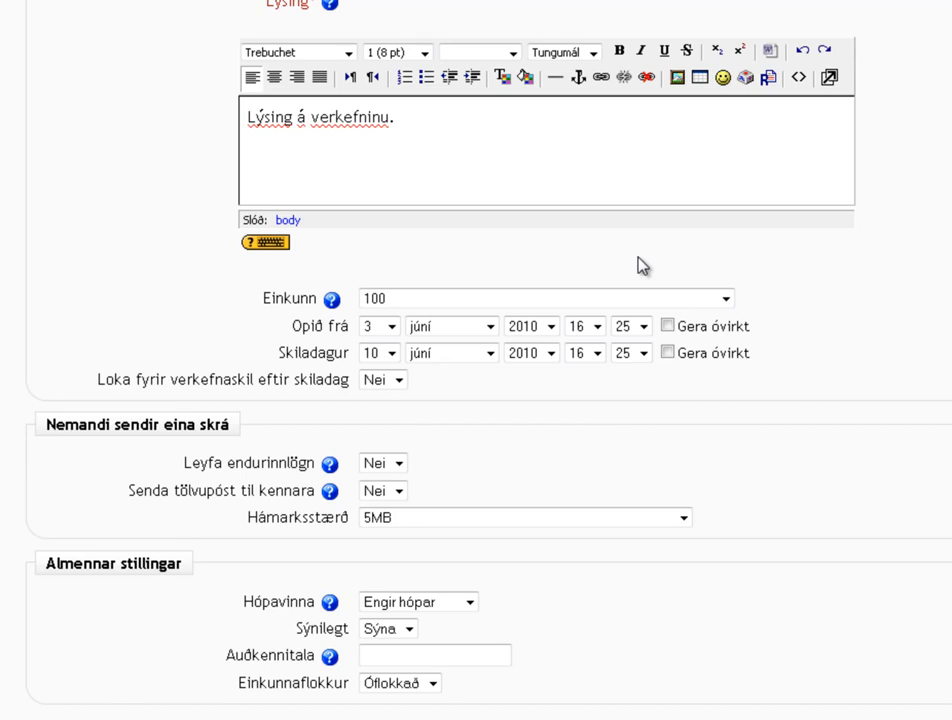
scroll(803, 302, "down", 3)
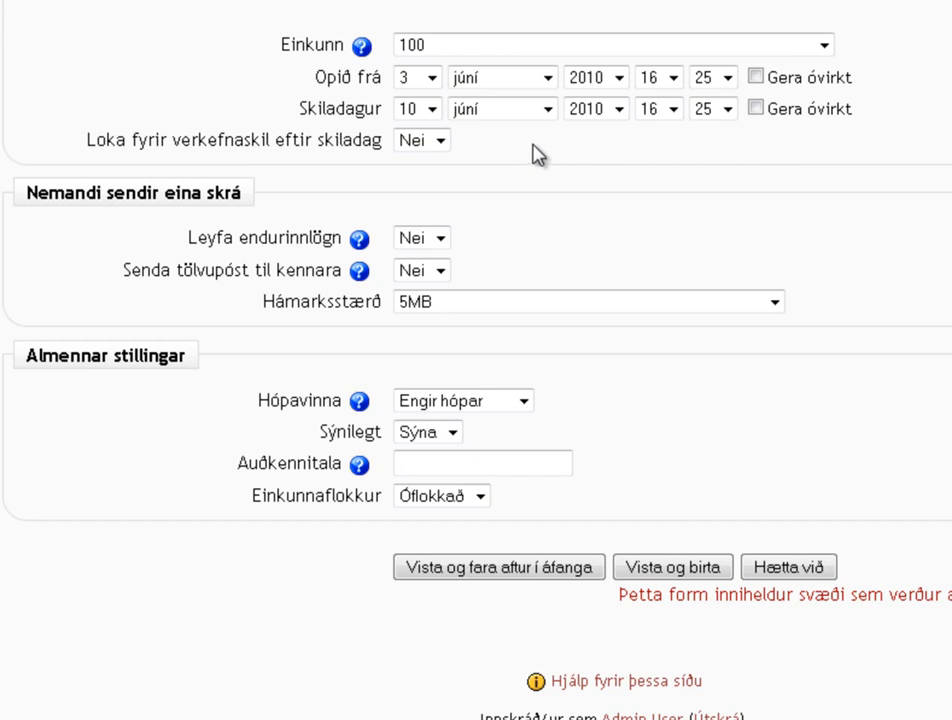
left_click(441, 142)
left_click(441, 145)
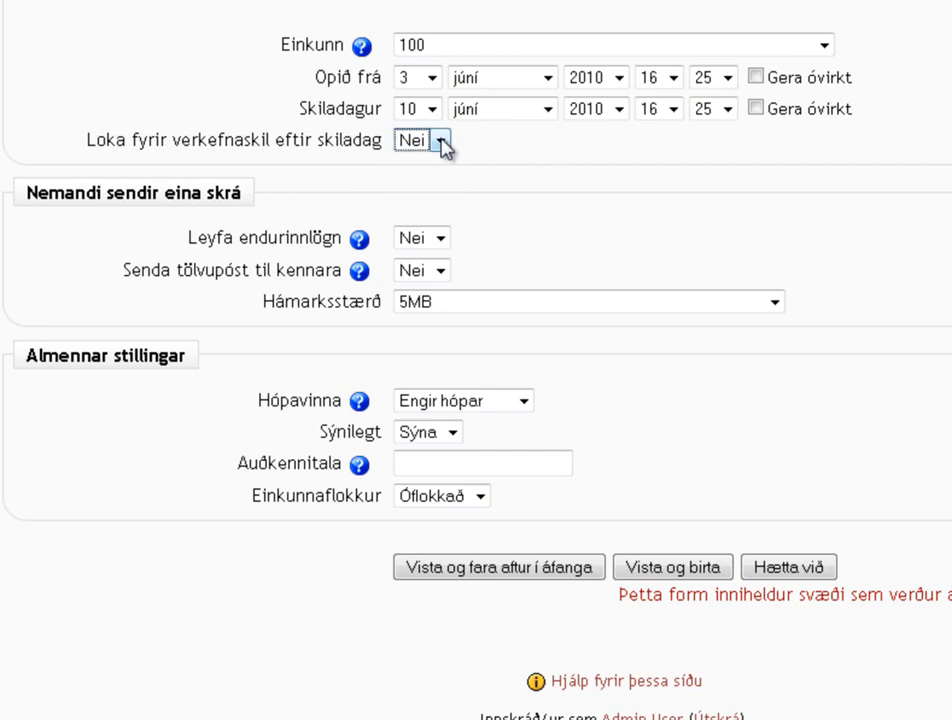
Allow students to resubmit their file by setting Leyfa endurinnlögn to Já.
scroll(534, 178, "down", 2)
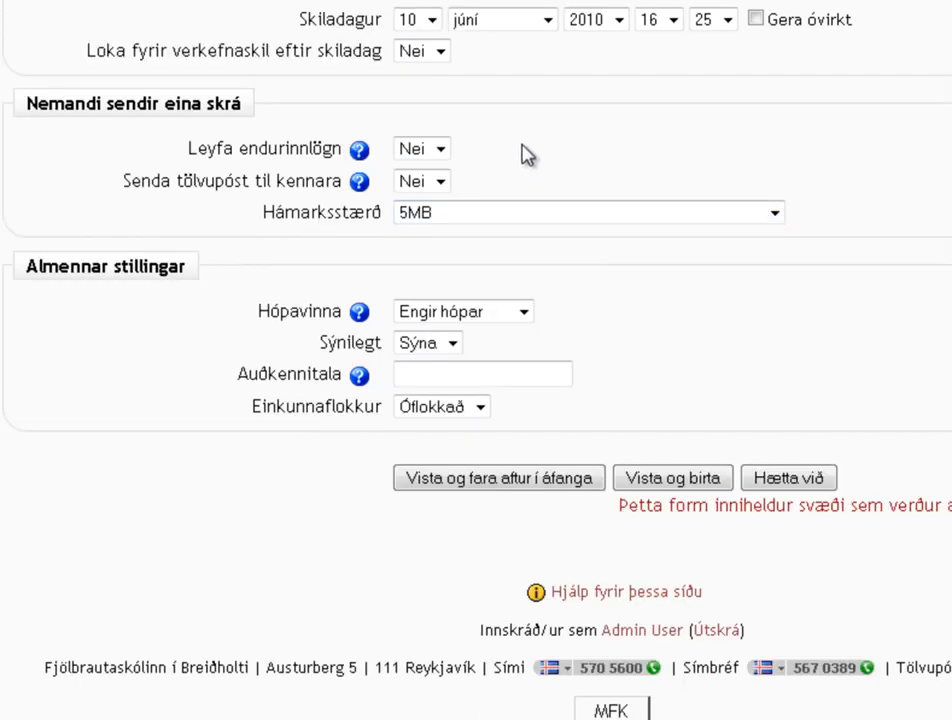
left_click(441, 150)
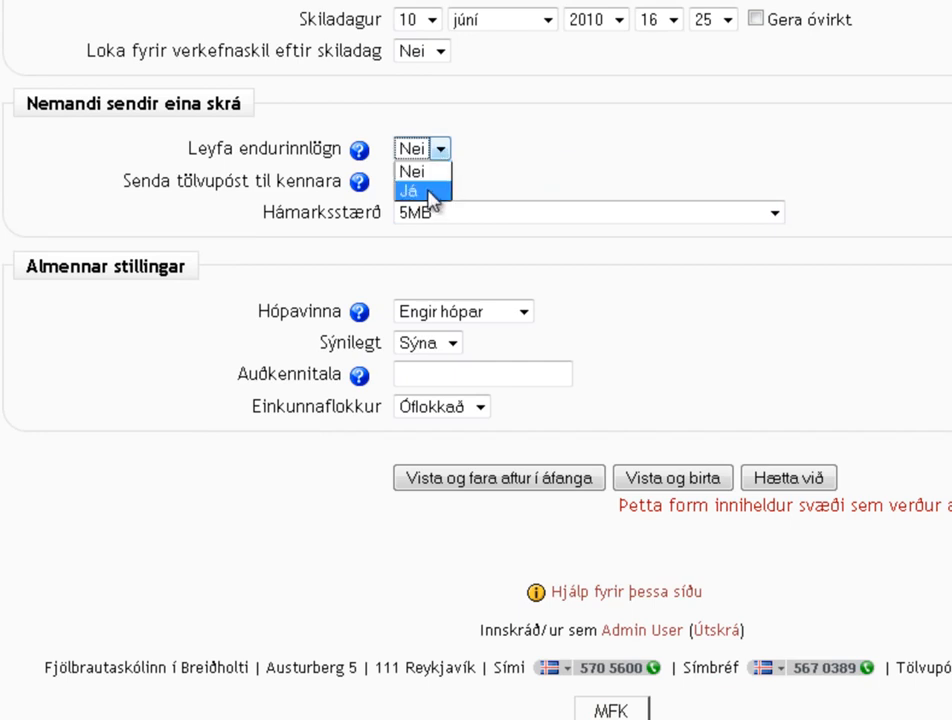
left_click(428, 192)
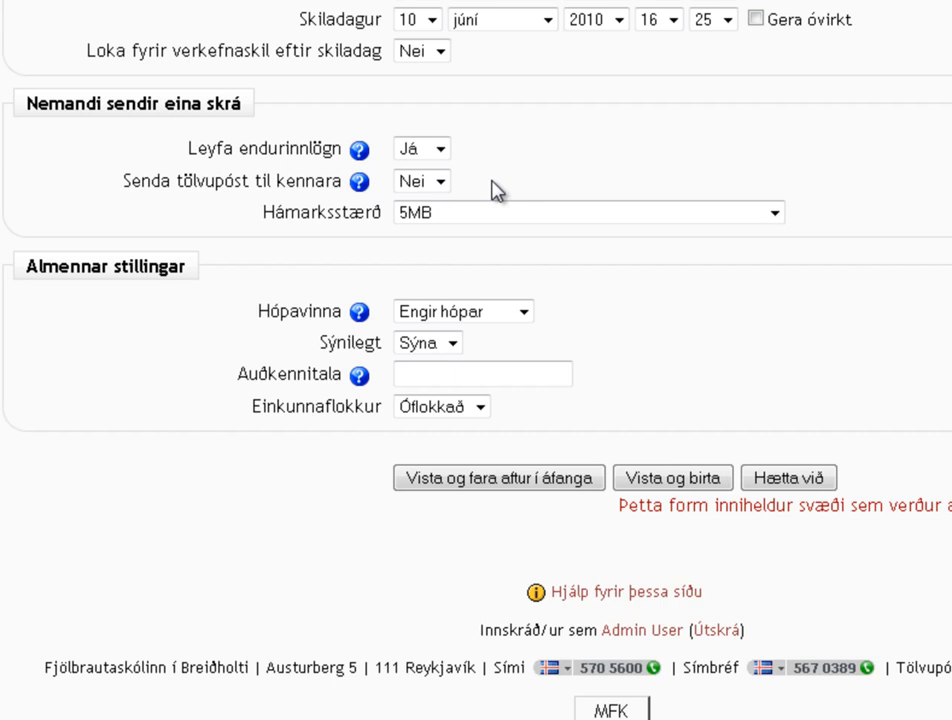
Save and display the assignment with the maximum file size kept at 5MB, and return to the MFK course page.
left_click(773, 213)
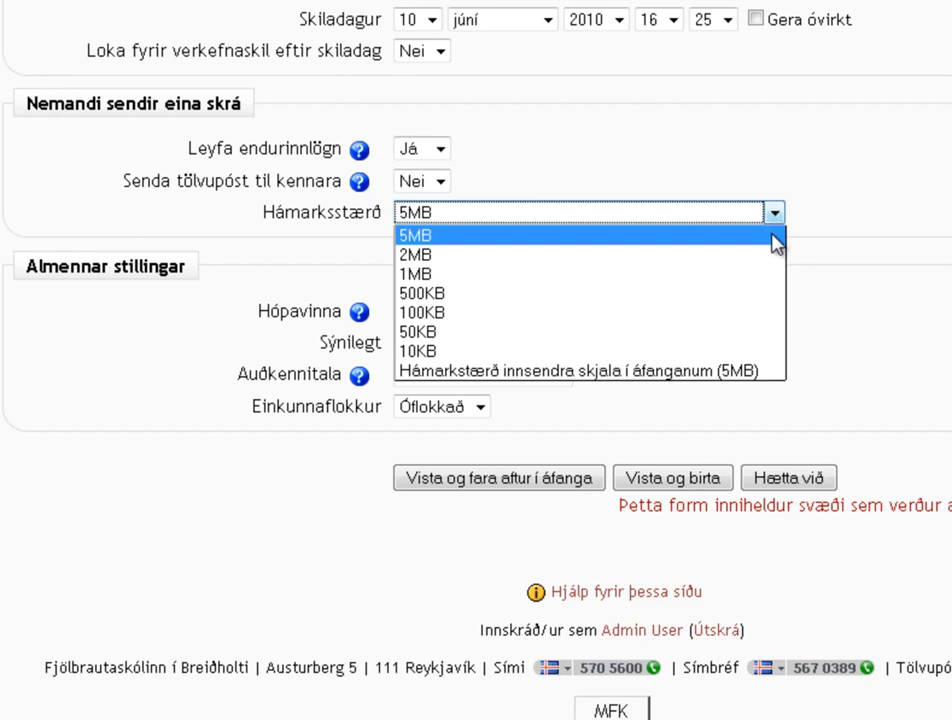
left_click(773, 213)
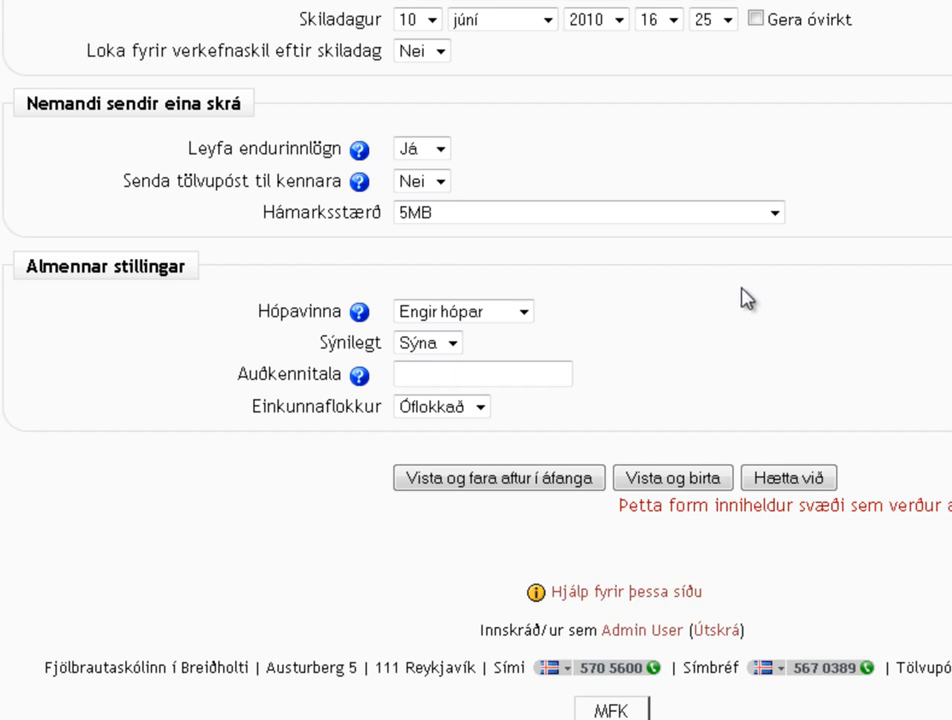
left_click(676, 487)
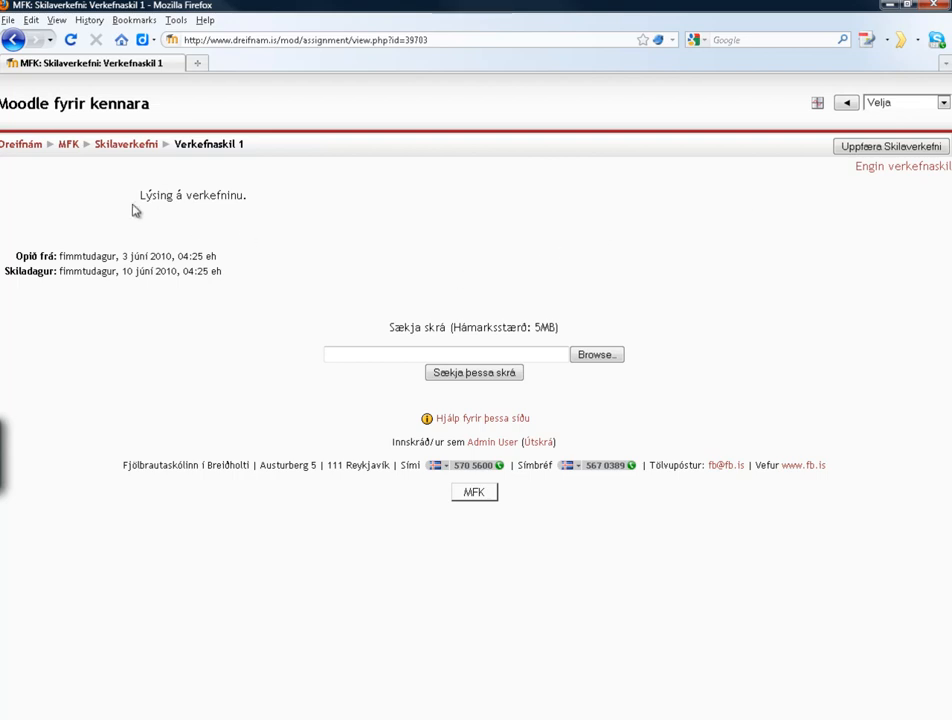
left_click(70, 148)
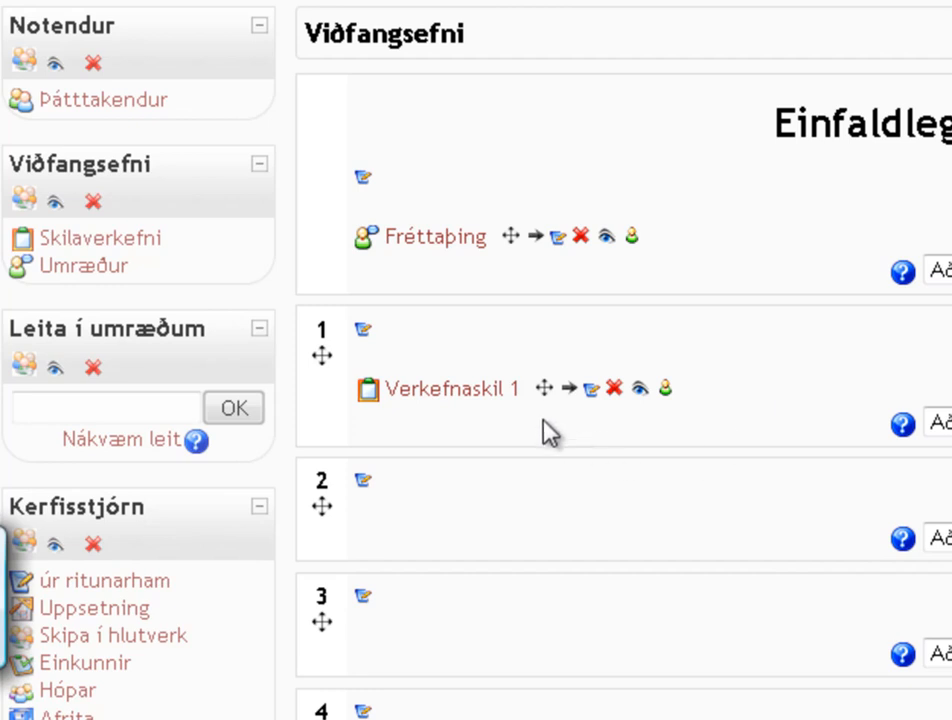
Hide the Verkefnaskil 1 assignment in topic 1 and make it visible again.
mouse_move(544, 388)
left_mouse_down()
mouse_move(544, 531)
mouse_move(540, 389)
mouse_move(548, 383)
left_mouse_up()
left_click(592, 390)
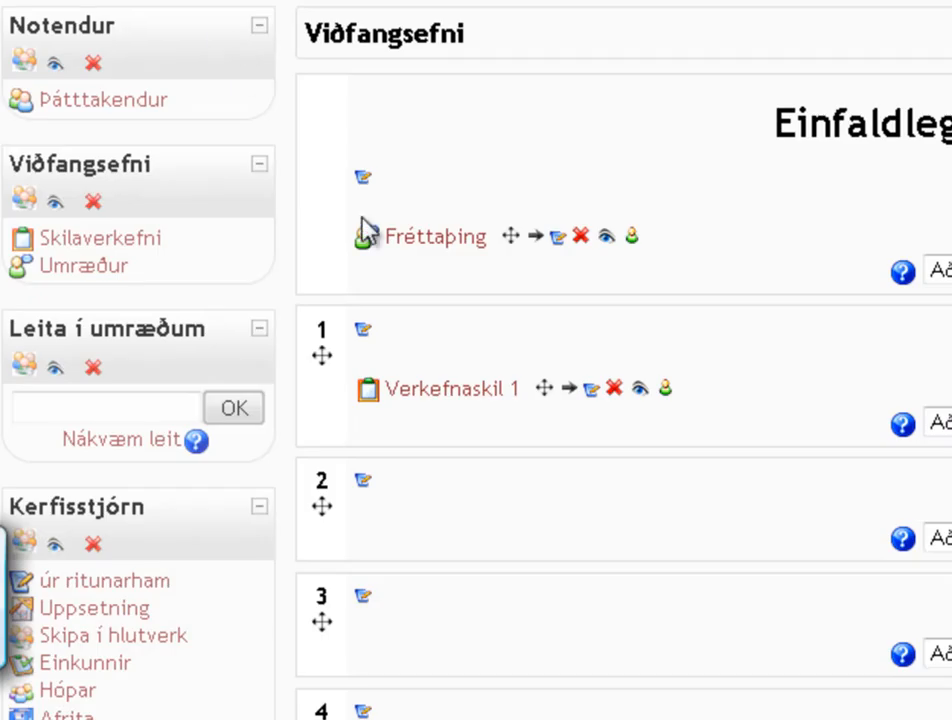
left_click(638, 391)
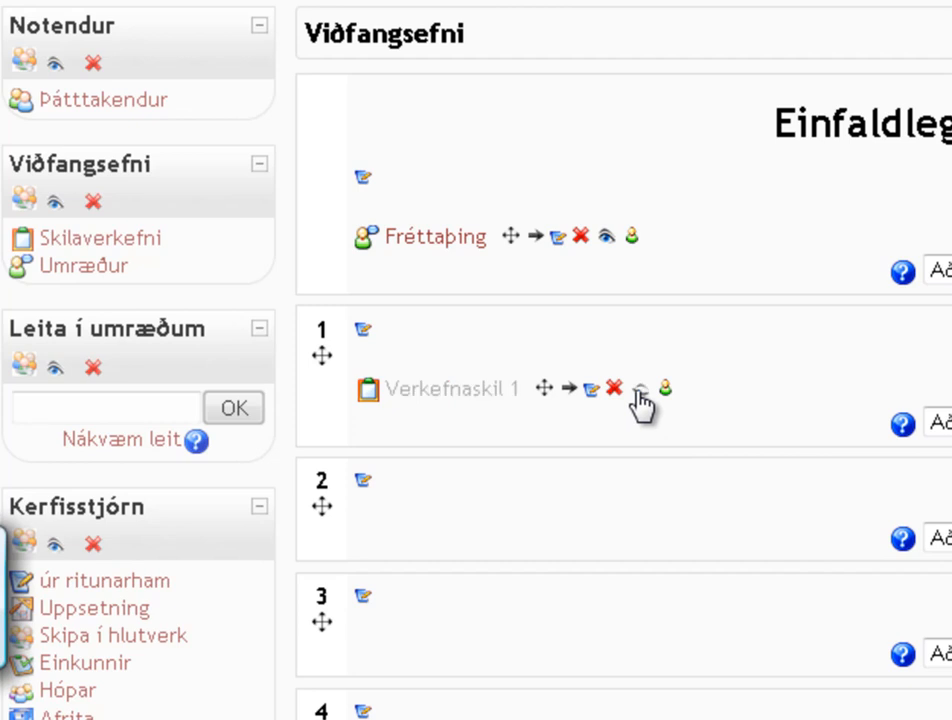
left_click(638, 391)
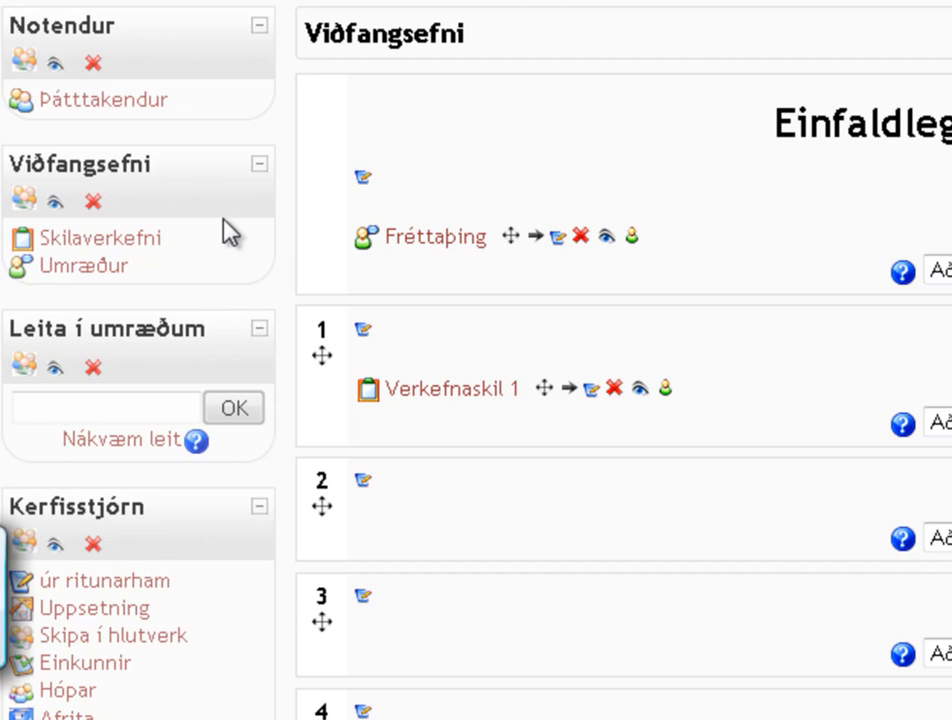
View Verkefnaskil 1 through the course's Skilaverkefni list and return to the MFK course page.
left_click(130, 253)
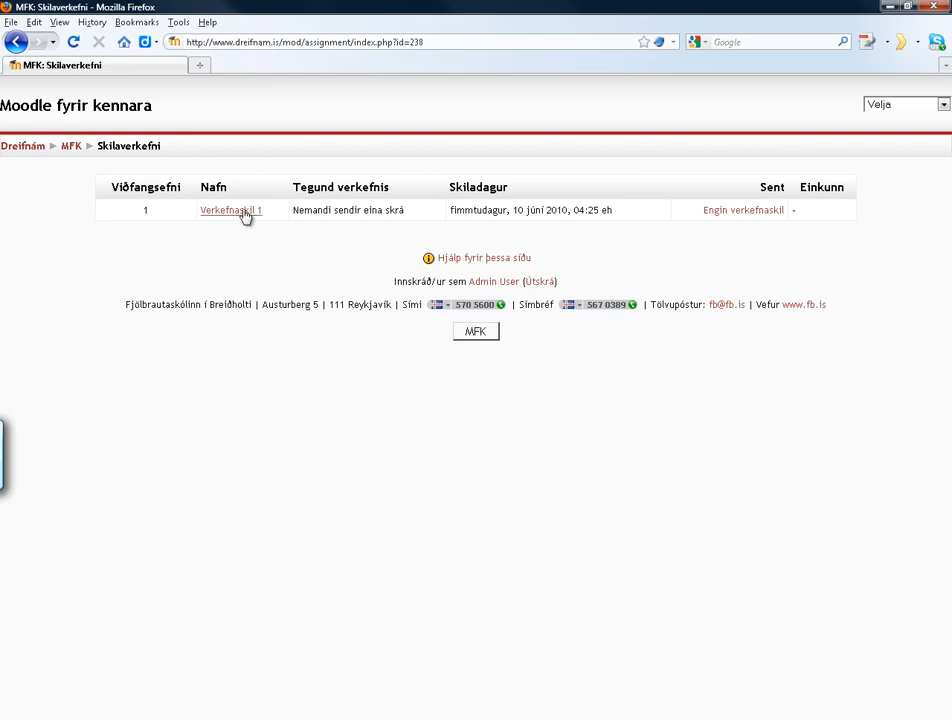
left_click(245, 211)
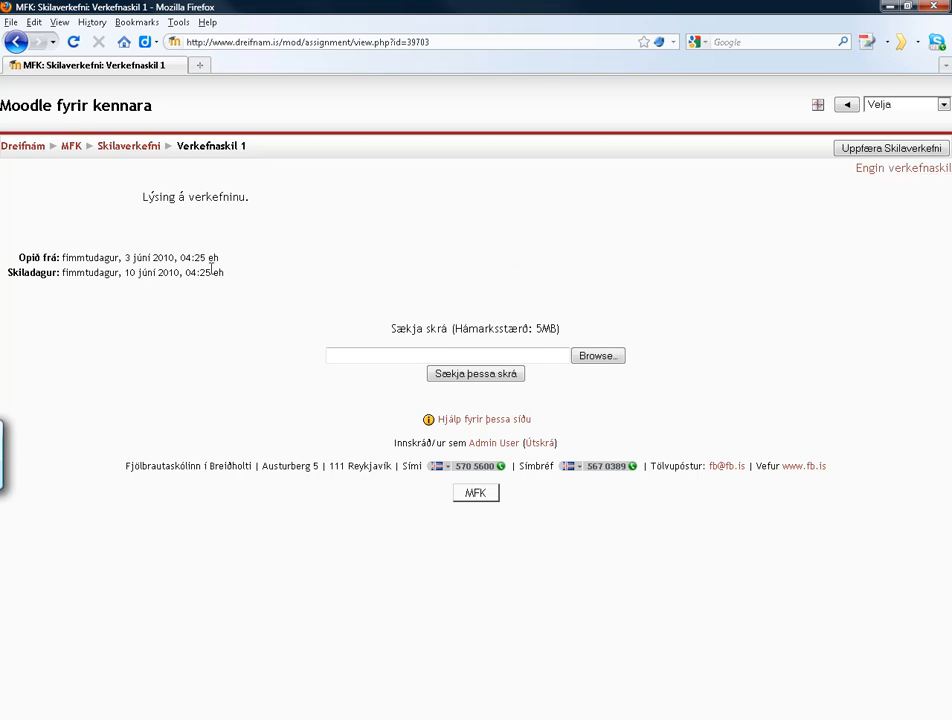
left_click(71, 146)
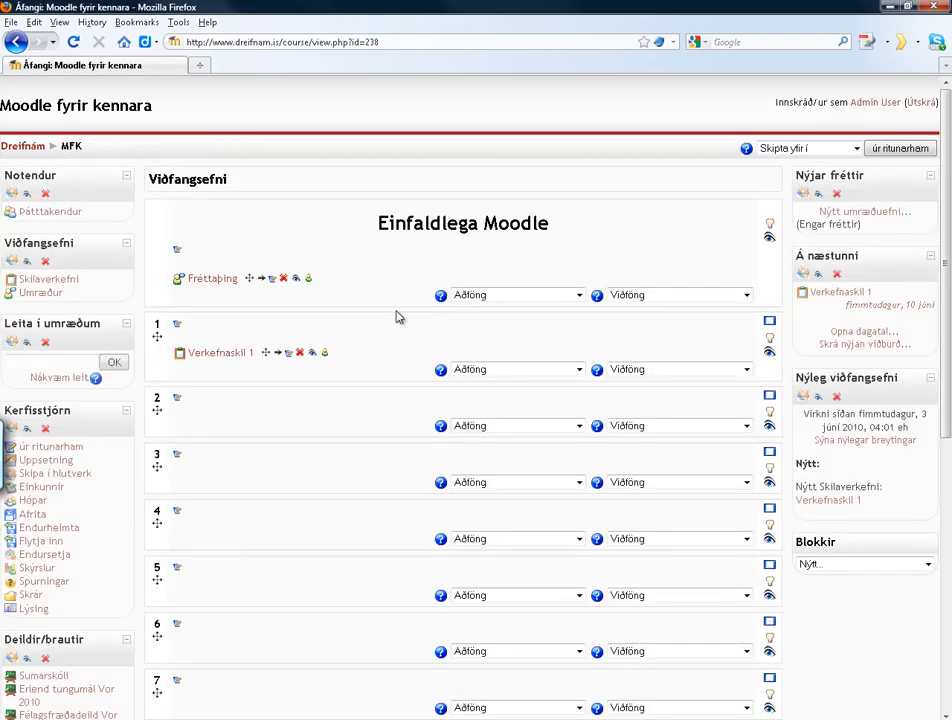
Upload Skilaverkefni.txt from the Verkefni folder as a submission to Verkefnaskil 1 and return to the MFK course page.
left_click(217, 355)
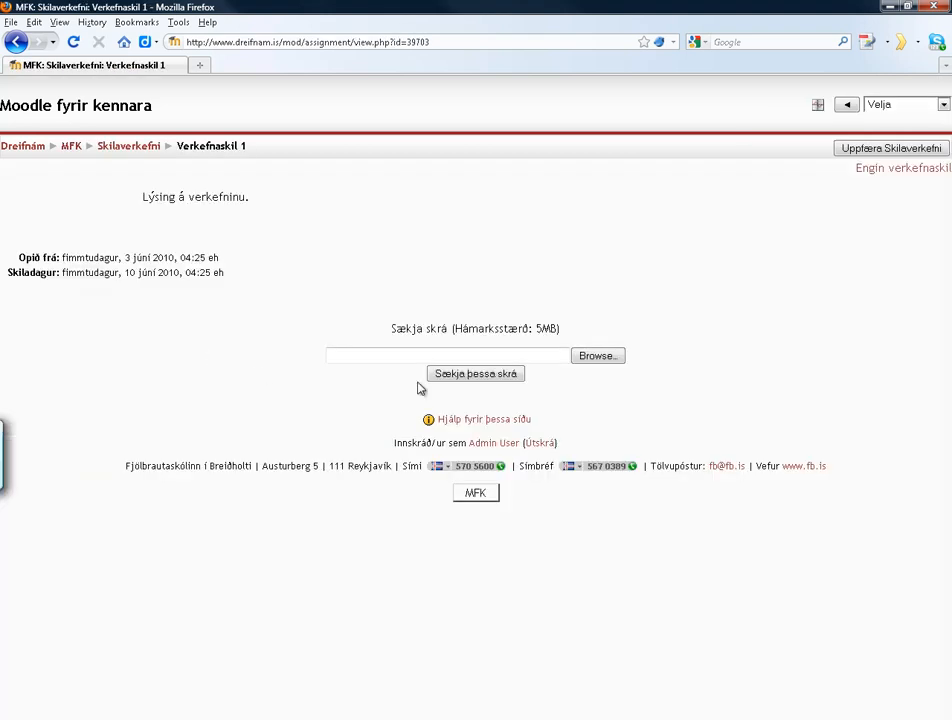
left_click(593, 358)
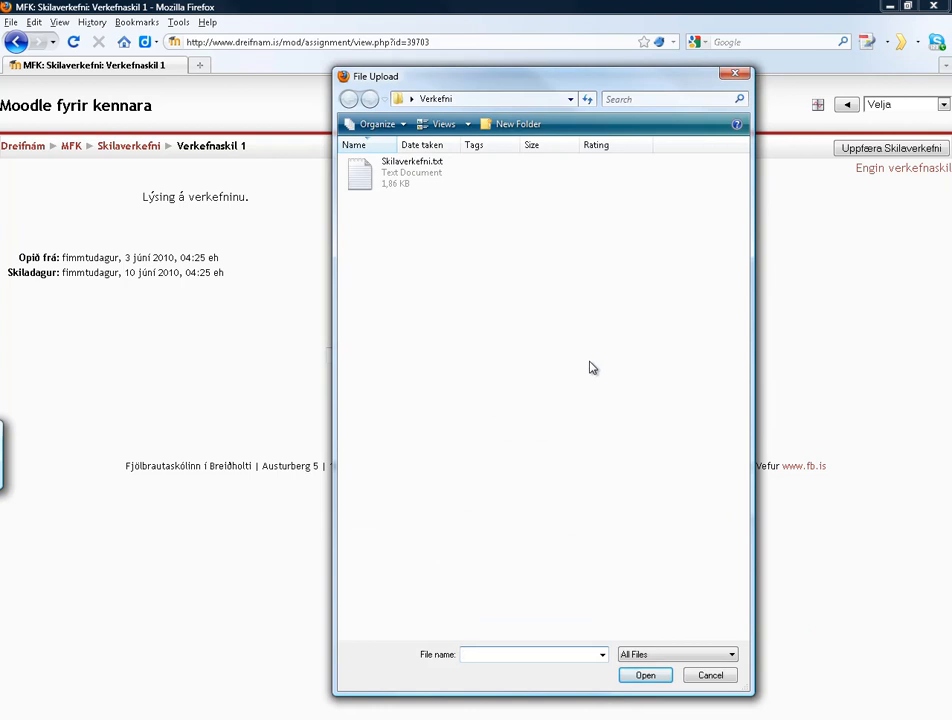
left_click(414, 185)
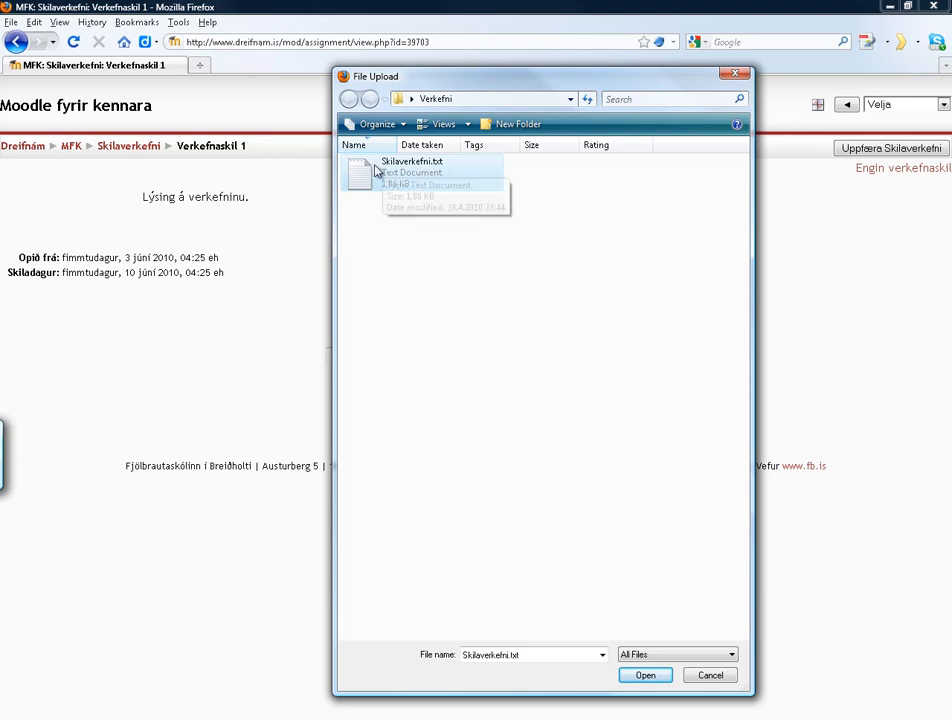
left_click(645, 676)
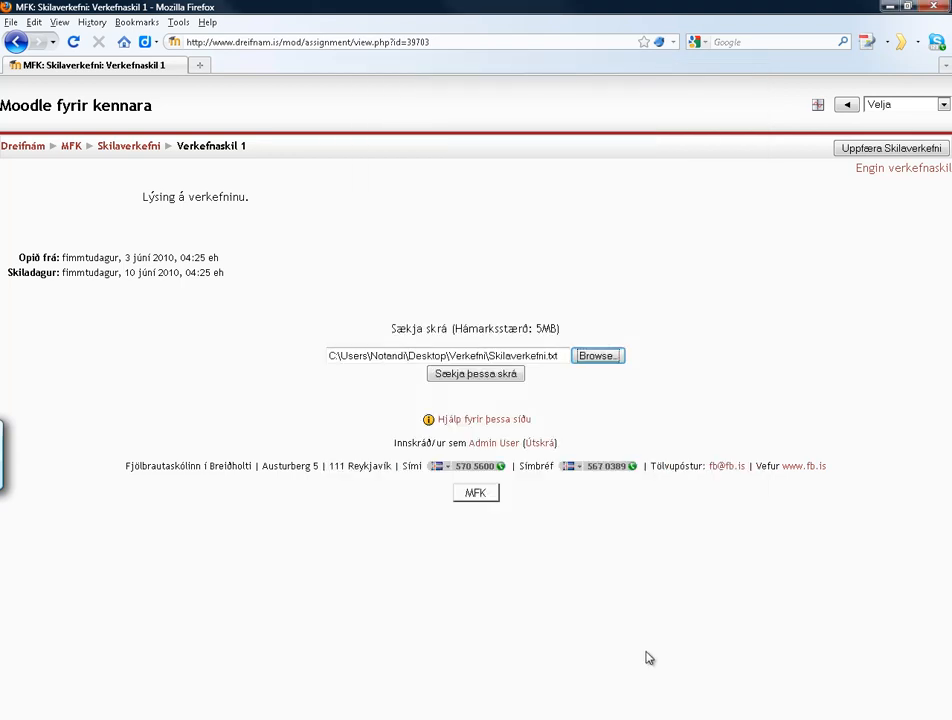
left_click(469, 381)
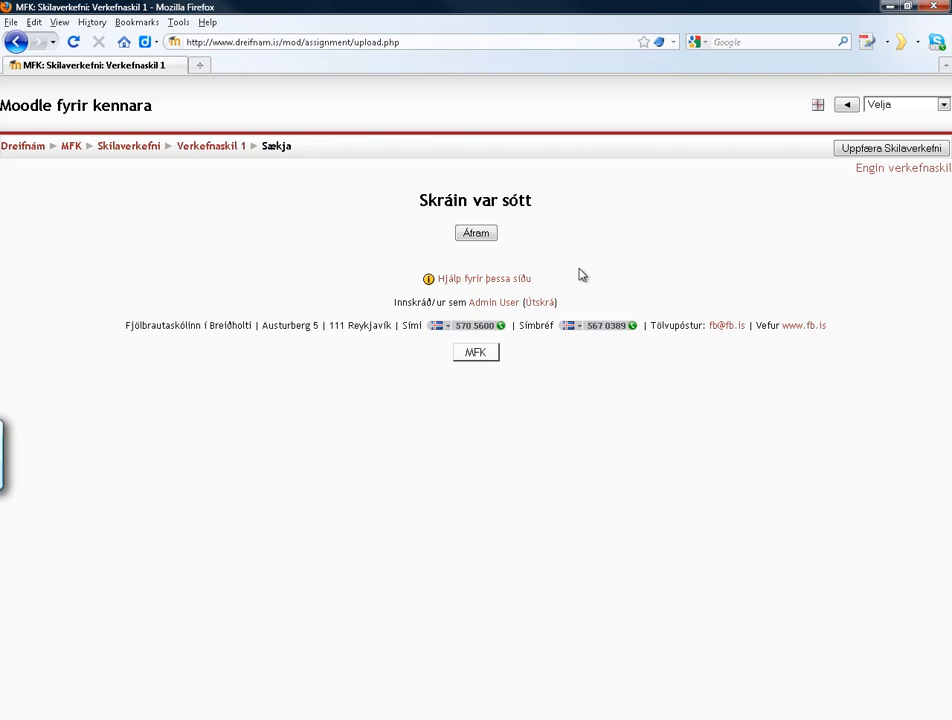
left_click(478, 236)
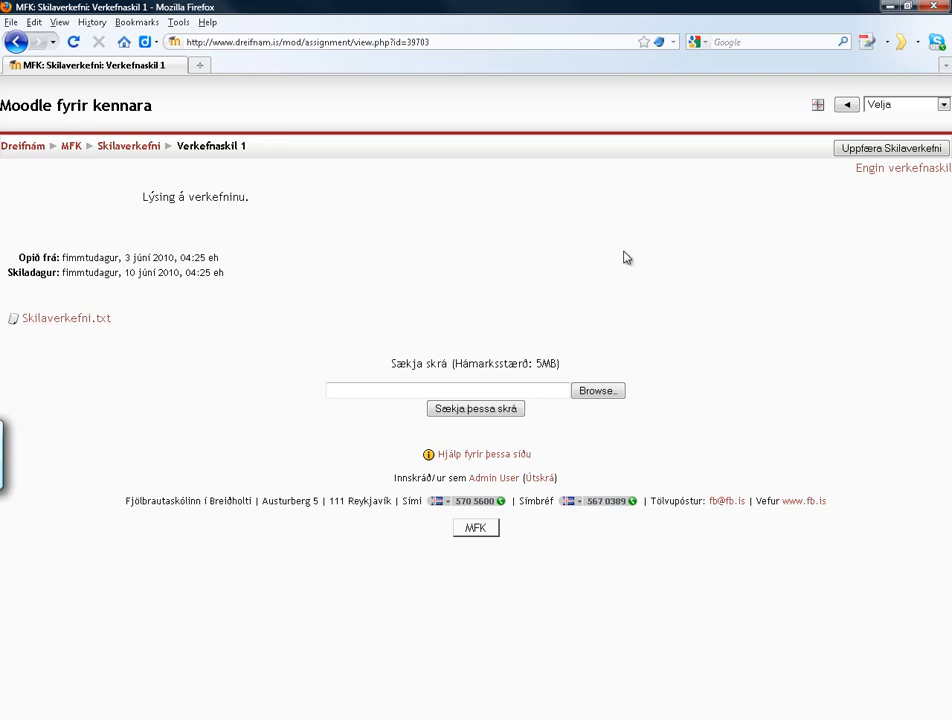
left_click(72, 147)
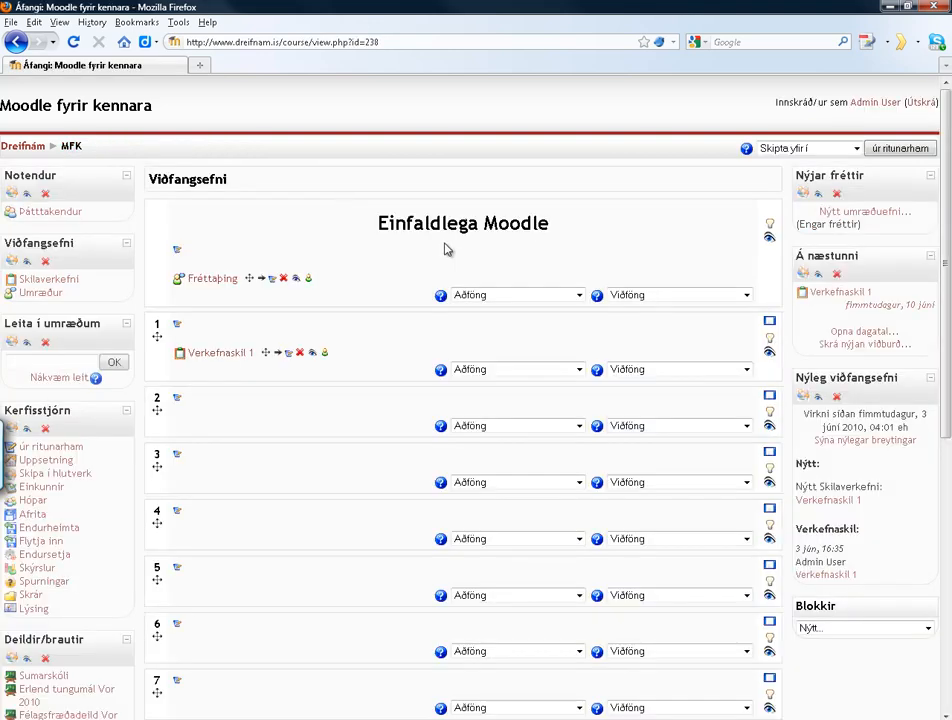